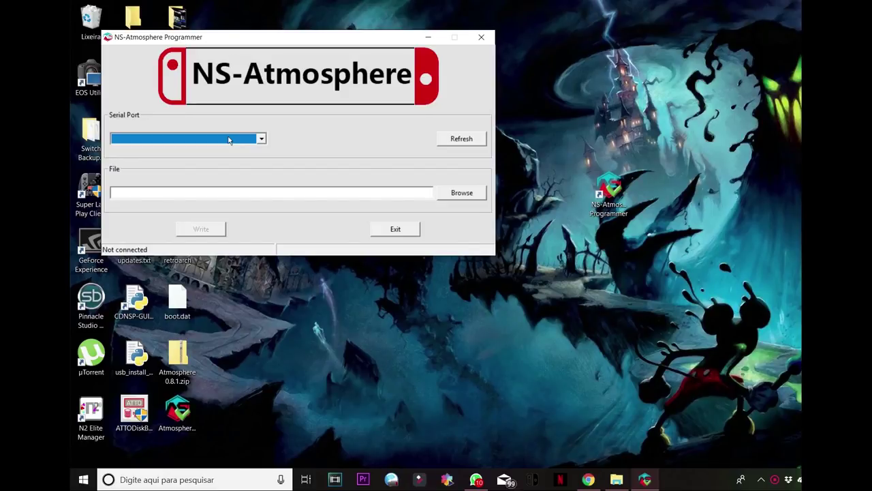
# Step: Open the Windows Device Manager, collapse the sound controllers category and expand the Portas (COM e LPT) category
pyautogui.click(205, 481)
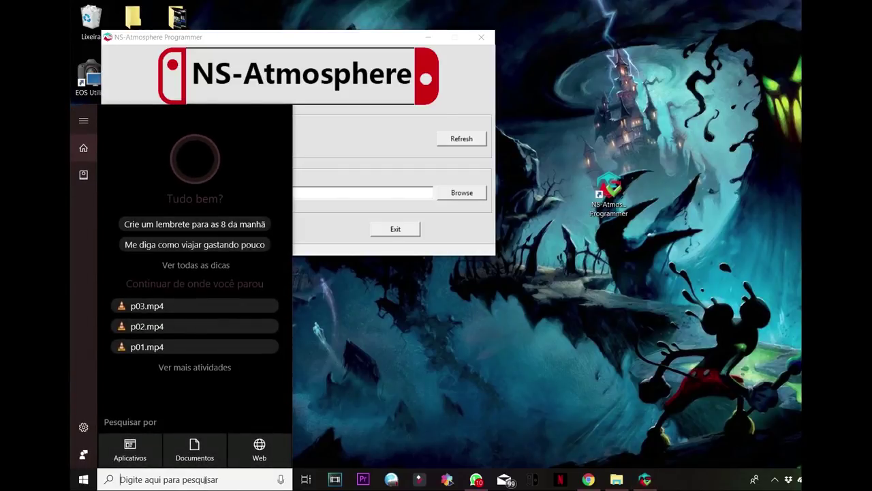
pyautogui.write('ger')
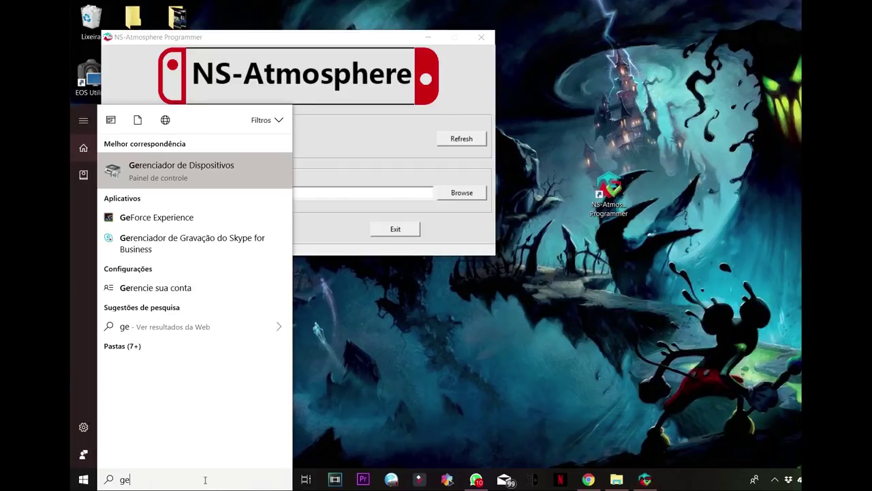
pyautogui.click(231, 178)
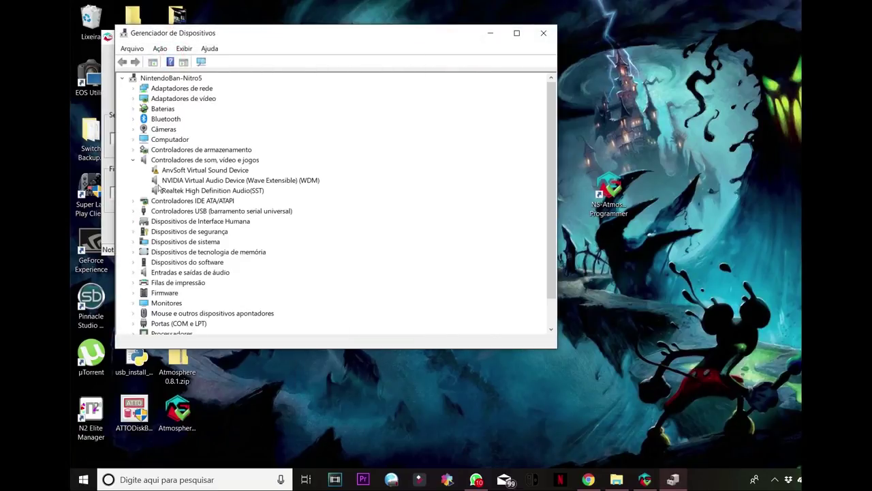
pyautogui.click(133, 161)
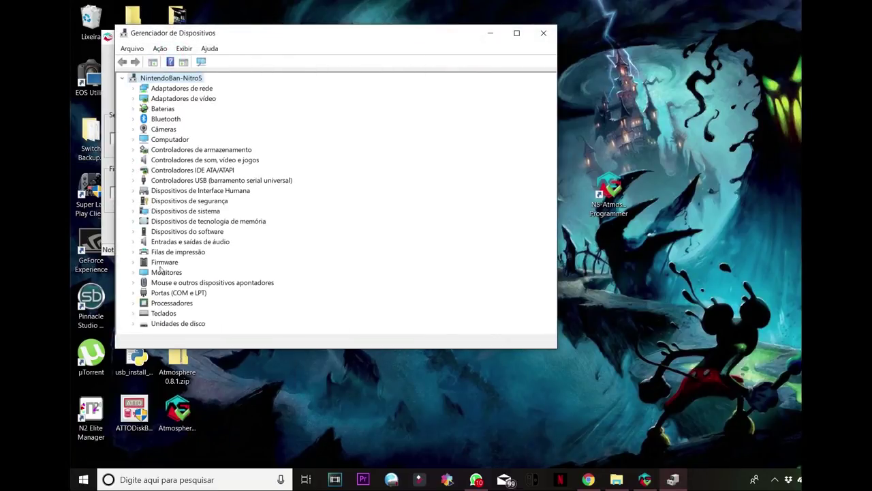
pyautogui.click(133, 293)
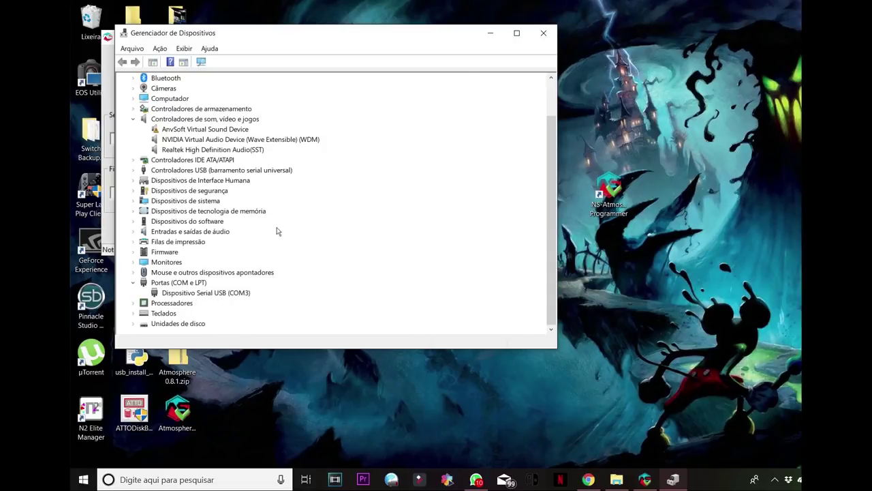
# Step: Update the Dispositivo Serial USB (COM3) driver from C:\Program Files (x86)\NS-Atmosphere Programmer, including subfolders, and close the Device Manager
pyautogui.click(220, 294)
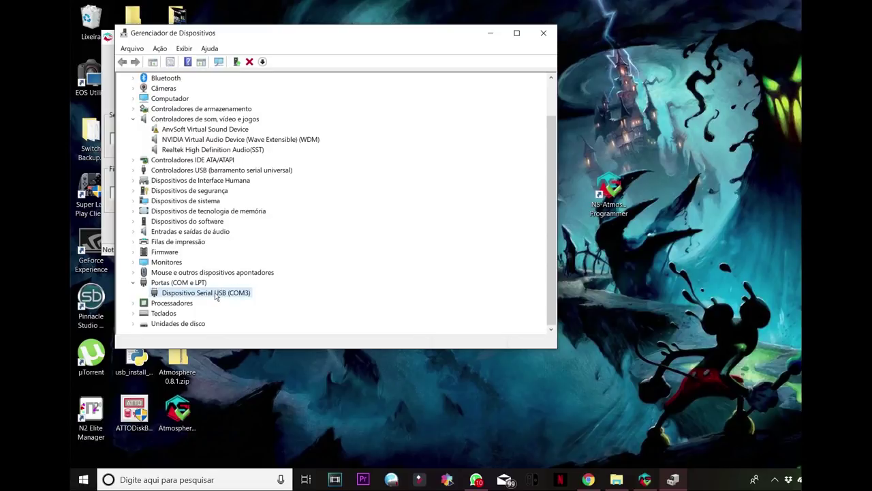
pyautogui.rightClick(216, 296)
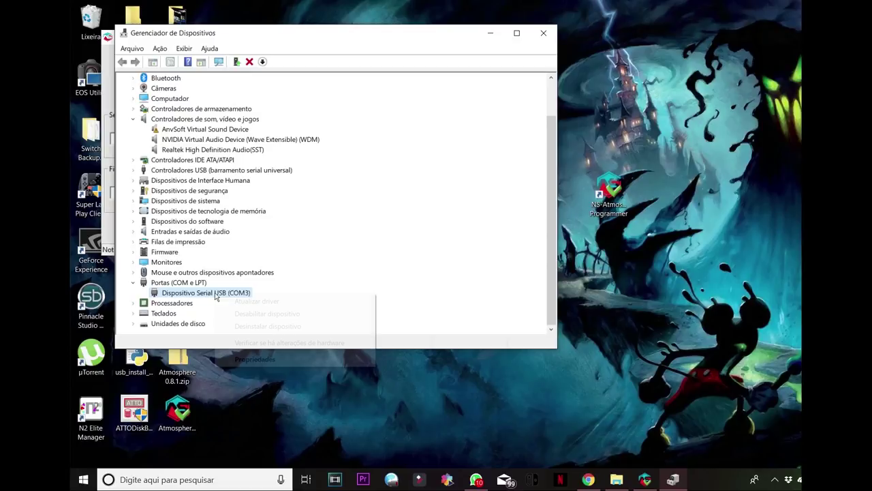
pyautogui.click(266, 304)
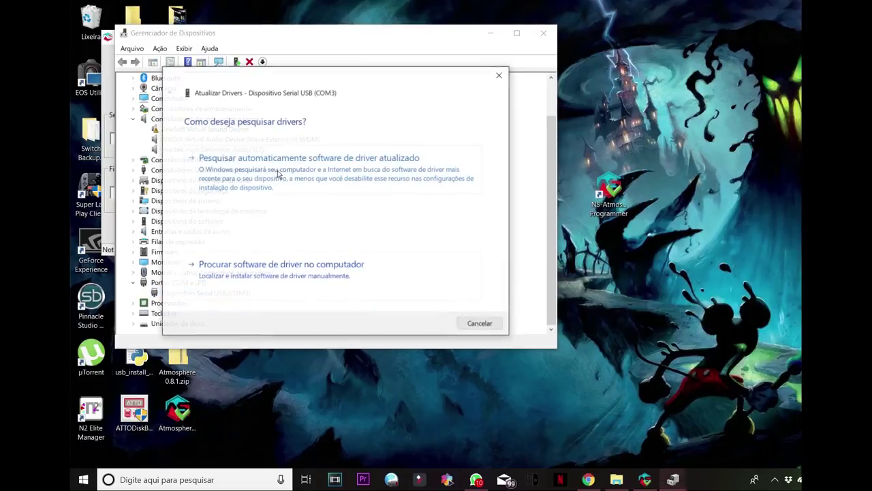
pyautogui.click(293, 274)
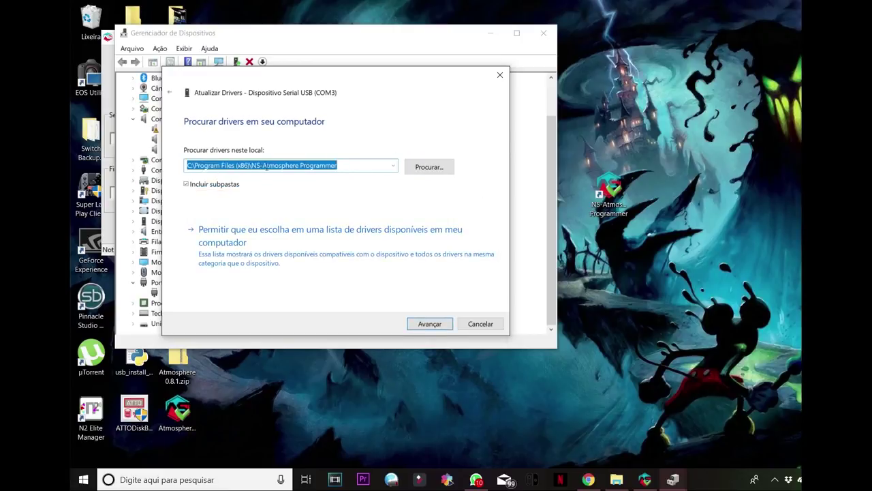
pyautogui.click(414, 323)
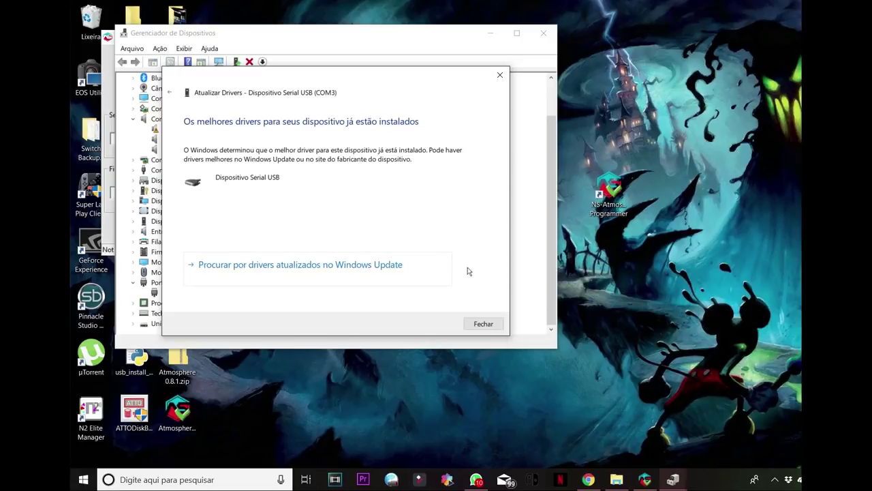
pyautogui.click(483, 324)
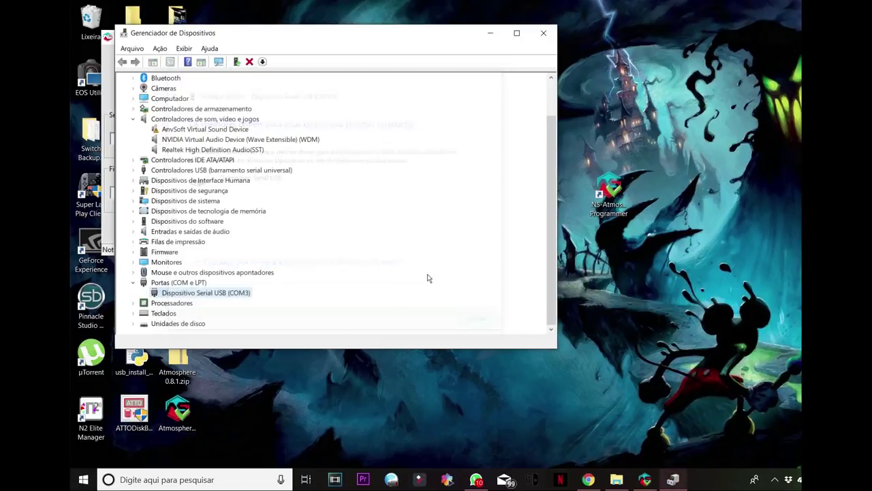
pyautogui.click(543, 33)
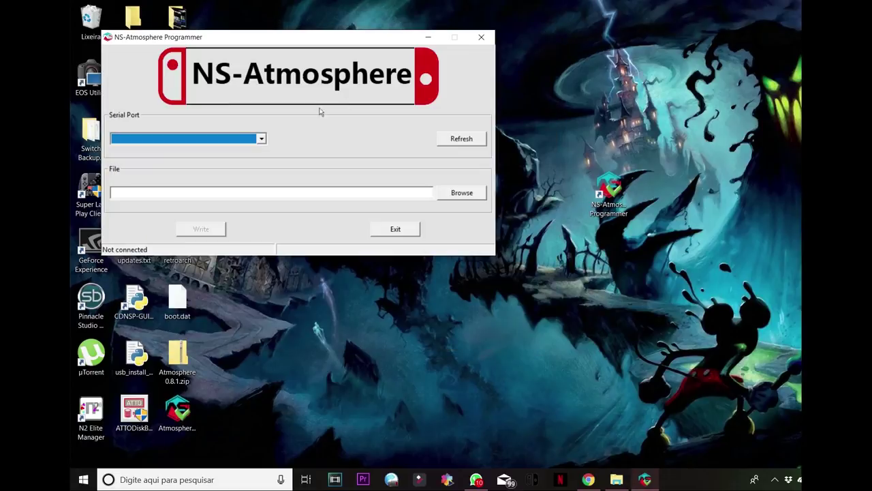
# Step: Try to refresh the available serial ports and pick one in NS-Atmosphere Programmer, and abort the program
pyautogui.moveTo(274, 40); pyautogui.dragTo(415, 41)
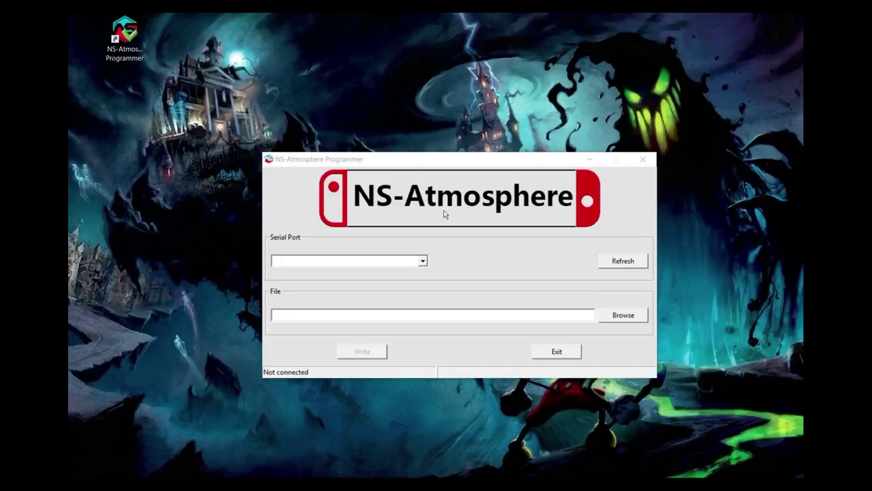
pyautogui.click(423, 264)
pyautogui.click(439, 262)
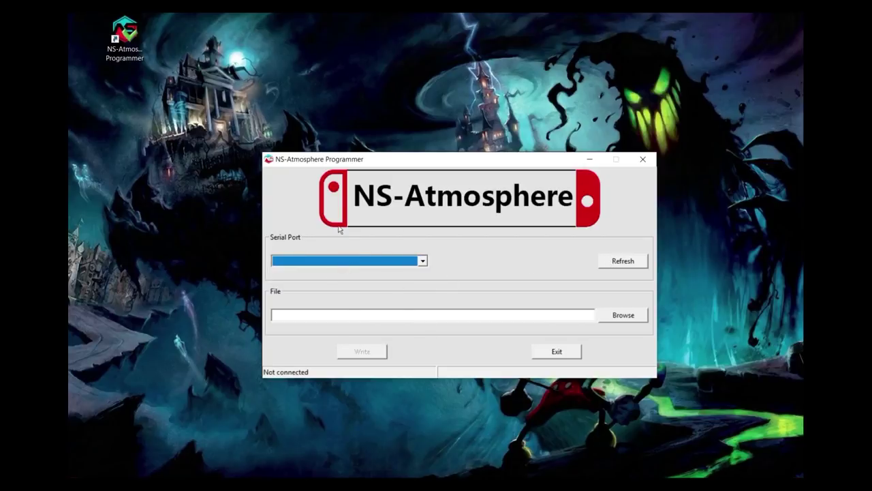
pyautogui.click(634, 264)
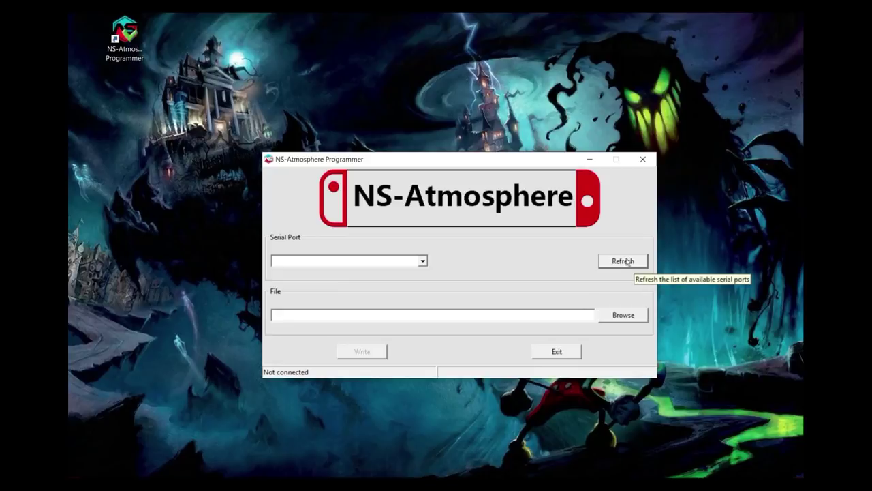
pyautogui.click(424, 261)
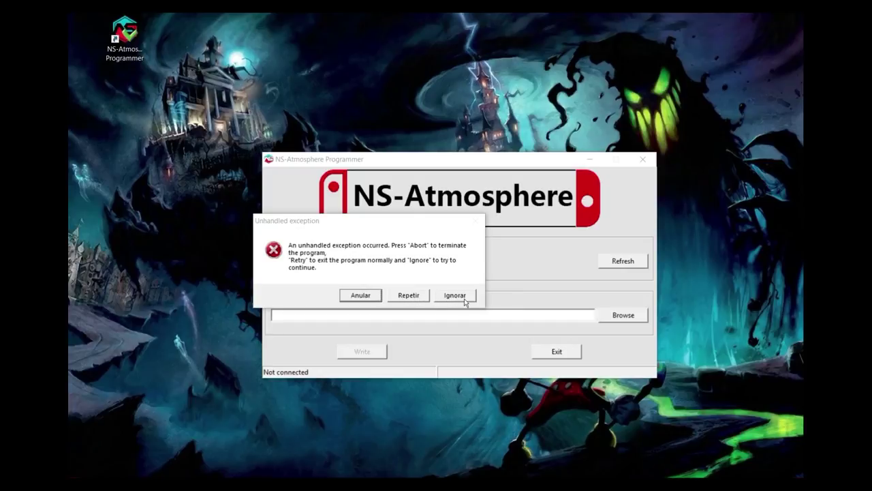
pyautogui.click(362, 296)
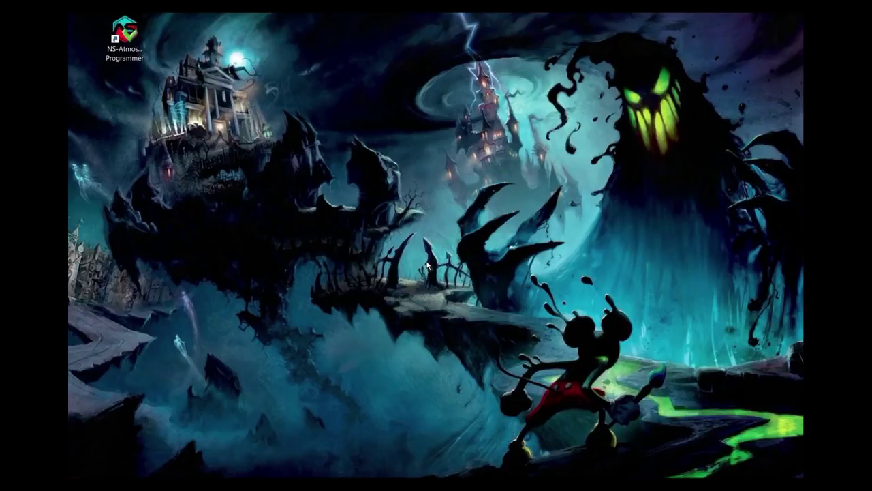
# Step: Relaunch NS-Atmosphere Programmer, check which serial ports it offers, and close it
pyautogui.doubleClick(126, 40)
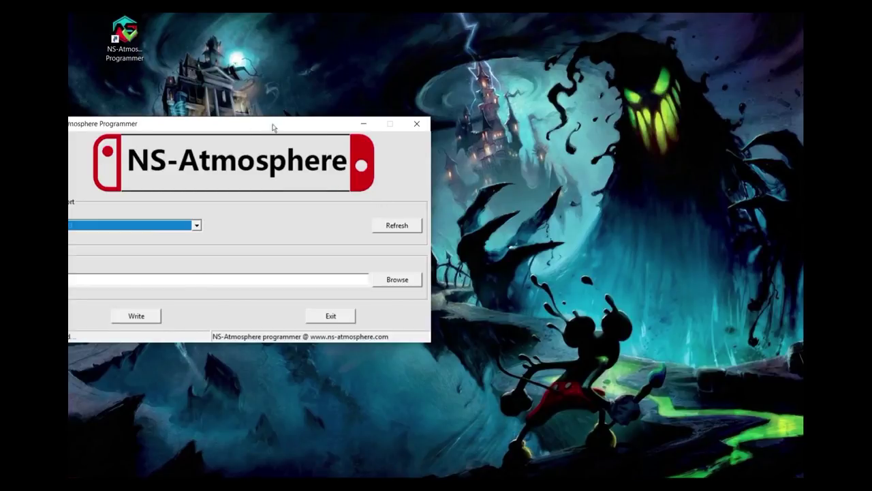
pyautogui.moveTo(273, 127); pyautogui.dragTo(405, 125)
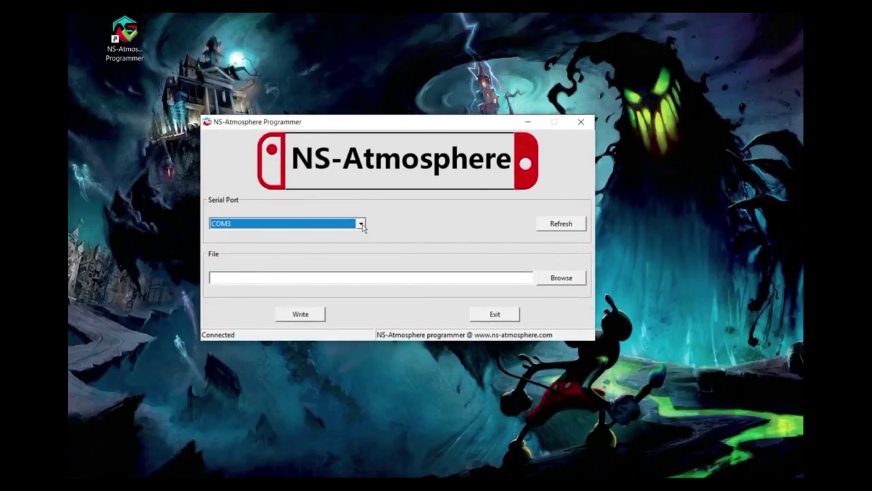
pyautogui.click(362, 225)
pyautogui.click(362, 226)
pyautogui.click(580, 123)
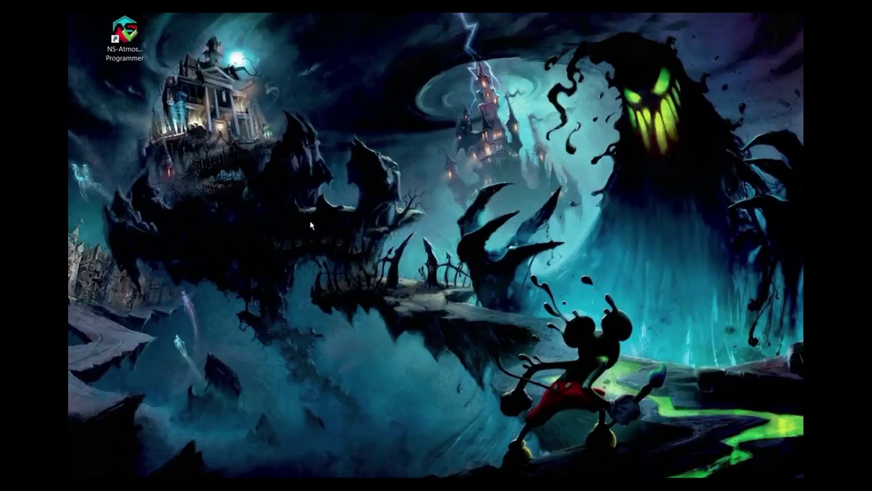
# Step: Start NS-Atmosphere Programmer from the desktop and select serial port COM3
pyautogui.doubleClick(123, 36)
pyautogui.moveTo(176, 34); pyautogui.dragTo(453, 127)
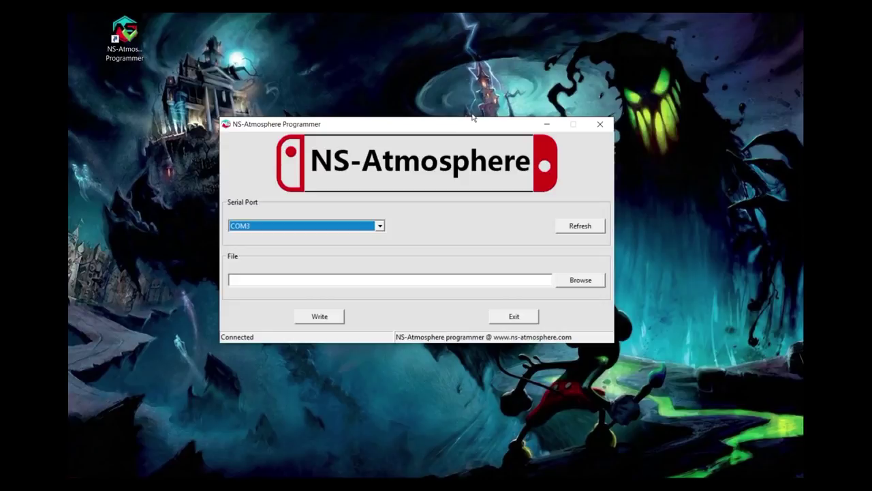
pyautogui.click(379, 226)
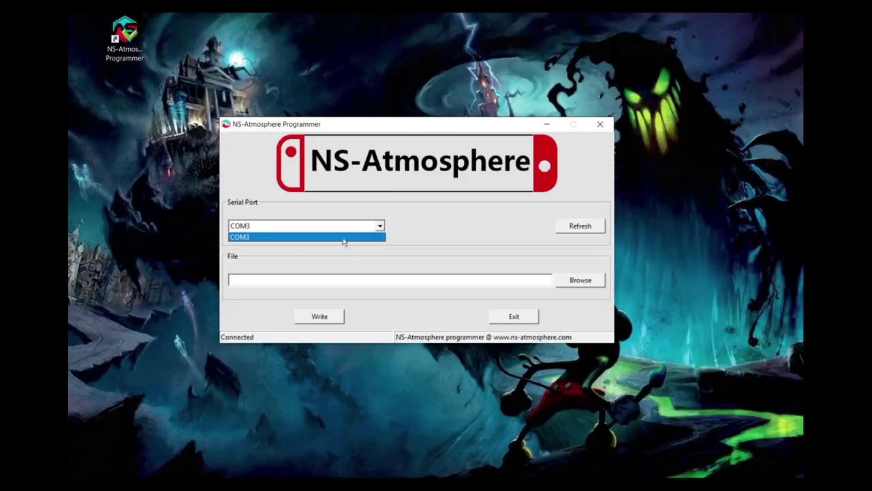
pyautogui.click(269, 236)
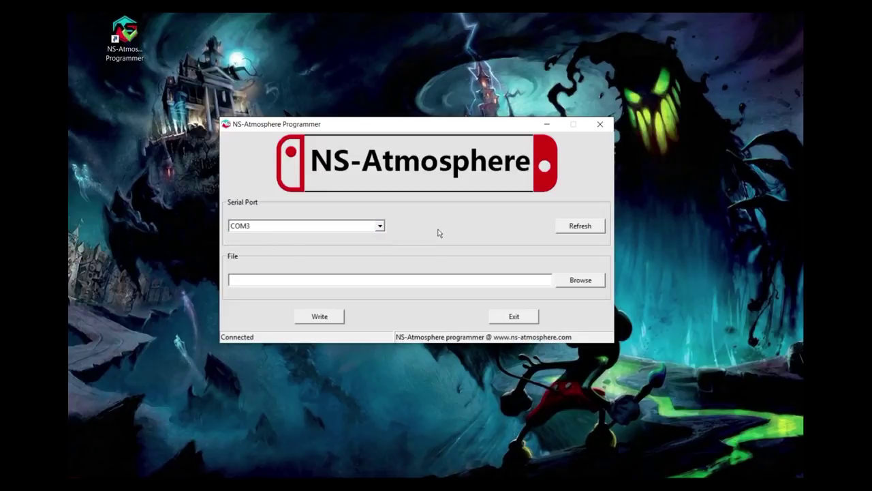
# Step: Load payload.bin from the payloads folder in Documents as the file for the programmer
pyautogui.click(125, 38)
pyautogui.click(585, 276)
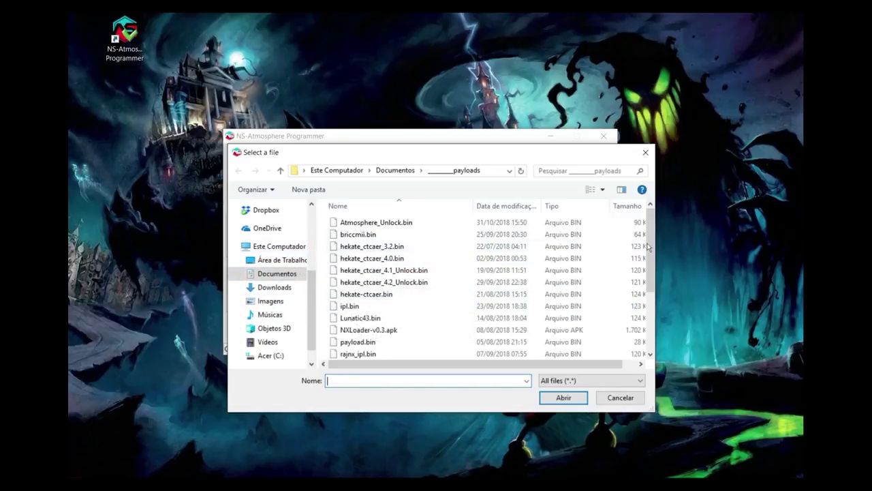
pyautogui.moveTo(649, 248); pyautogui.dragTo(658, 282)
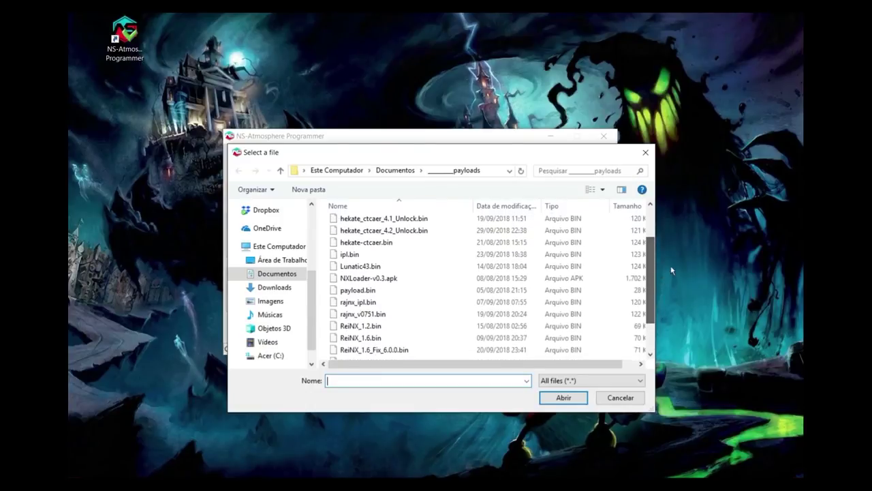
pyautogui.click(372, 292)
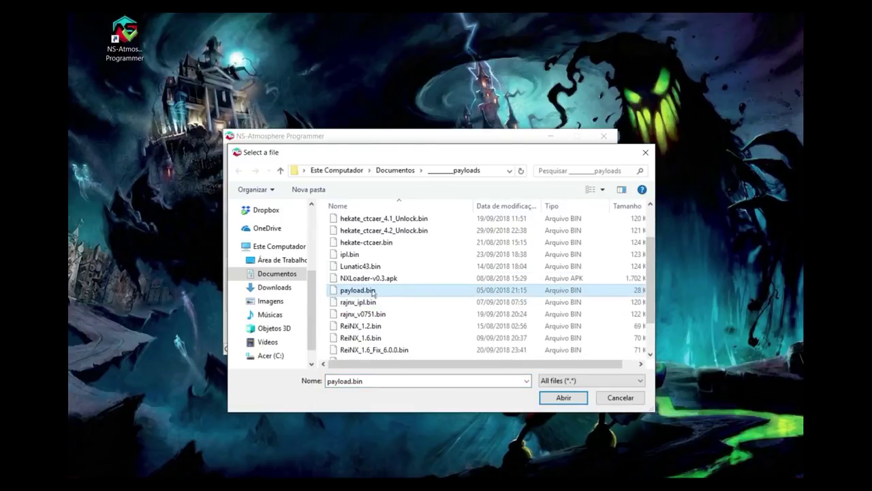
pyautogui.click(564, 398)
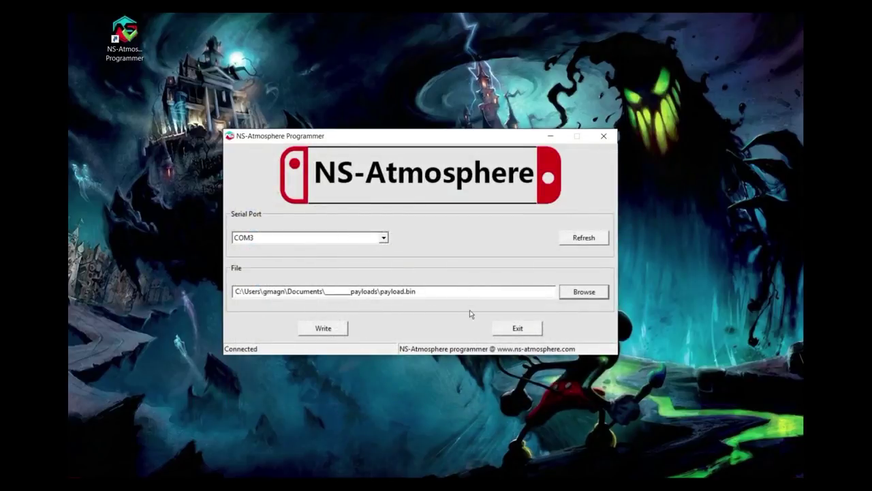
# Step: Write the loaded payload to the connected device, dismiss the completion dialog and exit the programmer
pyautogui.click(333, 329)
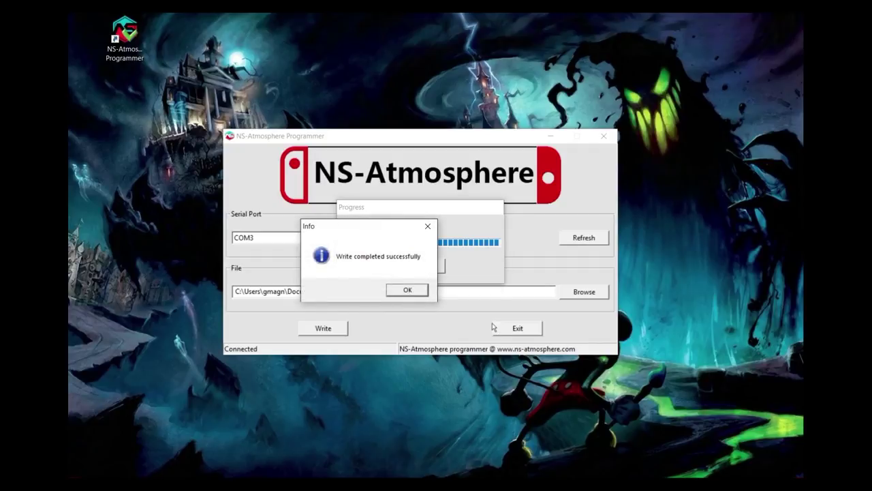
pyautogui.click(411, 292)
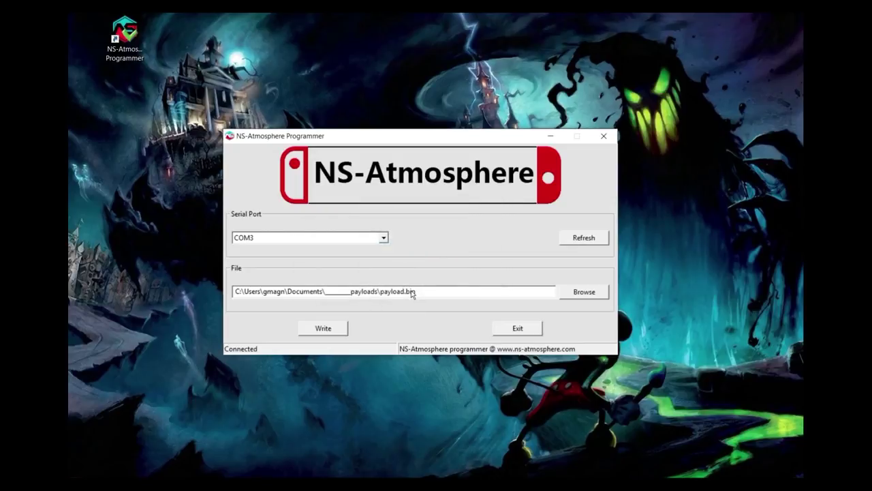
pyautogui.click(529, 330)
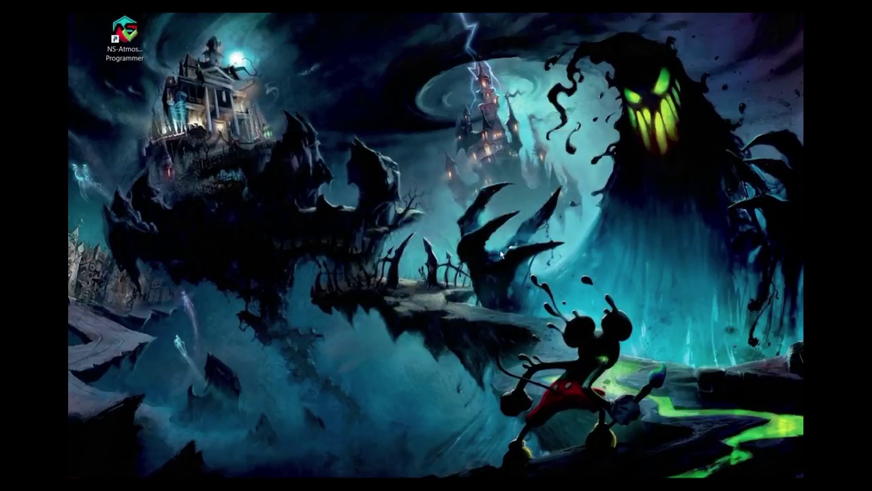